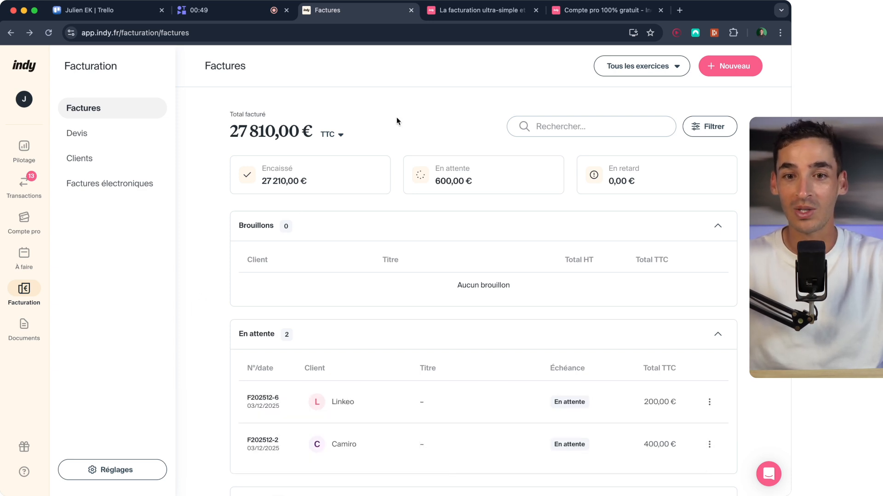
Examine Indy's public invoicing and business account pages, and the Compte pro section of the application
left_click(493, 9)
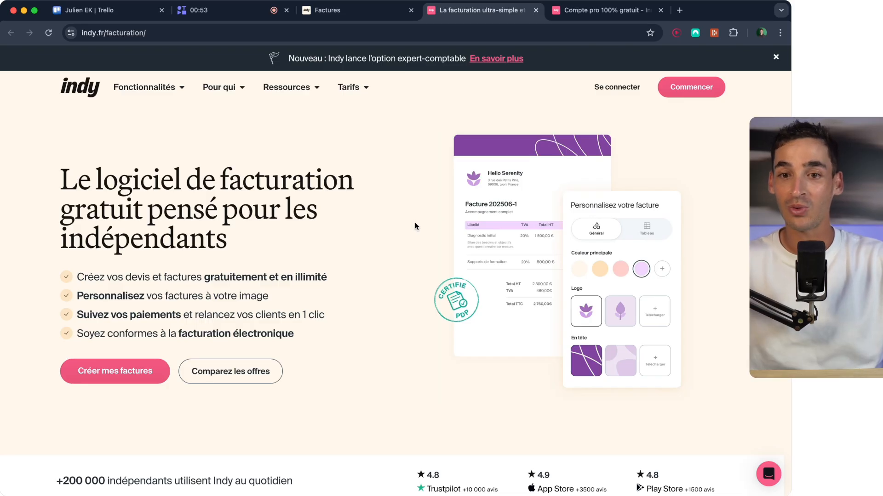
left_click(363, 18)
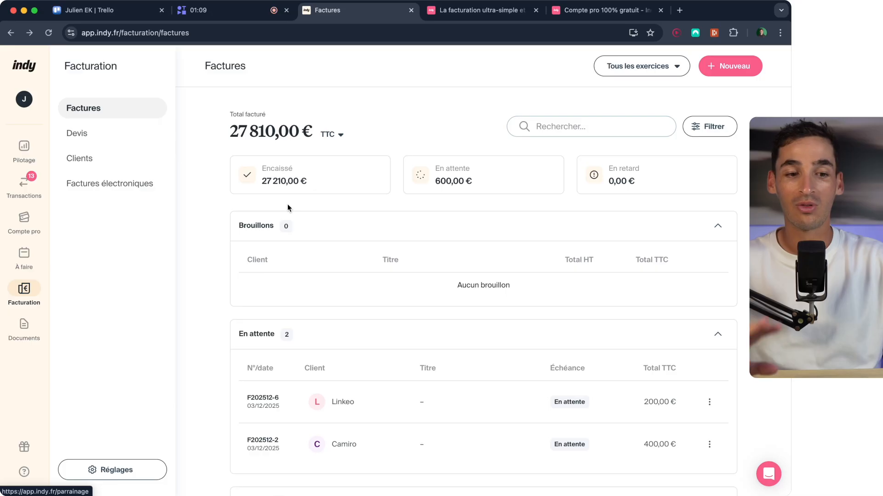
left_click(596, 14)
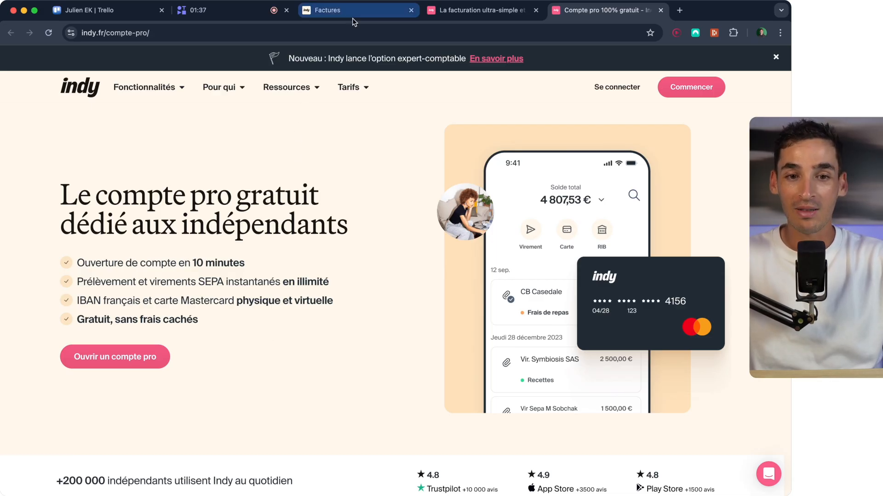
left_click(352, 12)
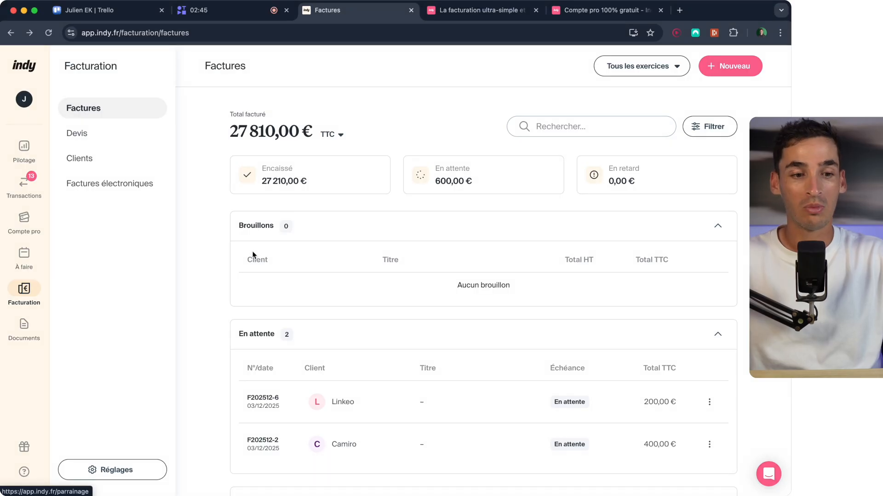
left_click(26, 224)
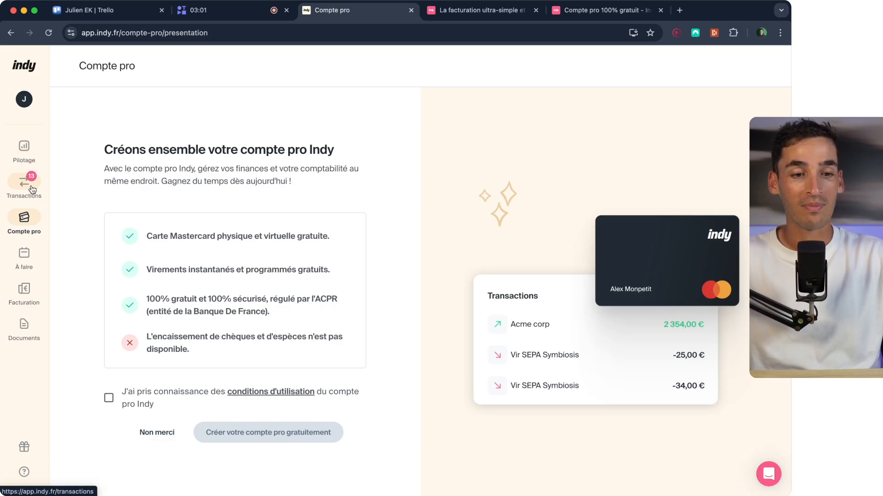
Start creating a new invoice in the Facturation section
left_click(28, 301)
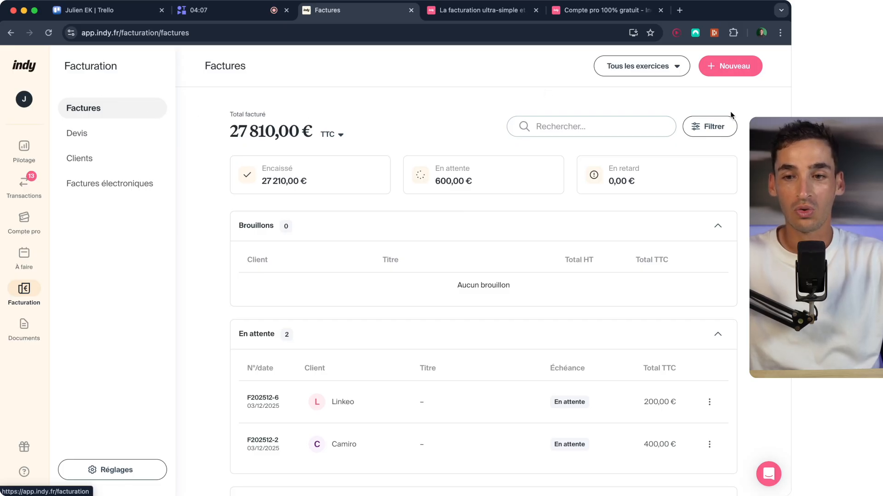
left_click(745, 68)
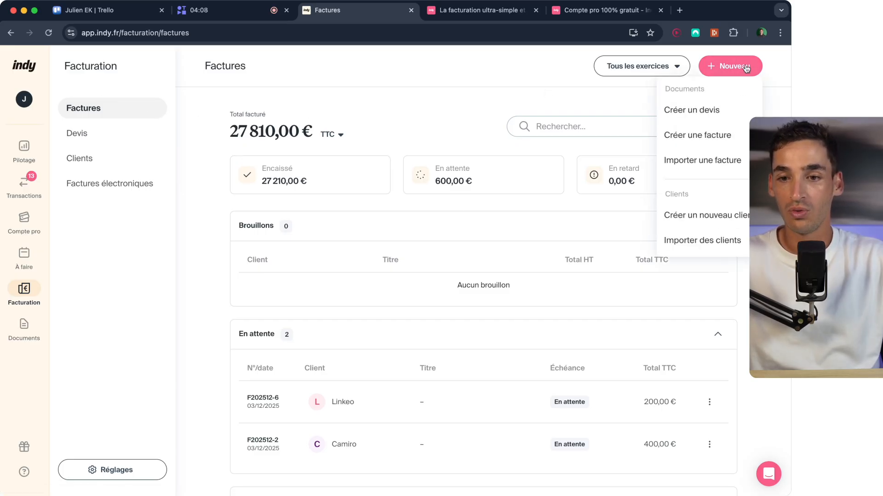
left_click(710, 140)
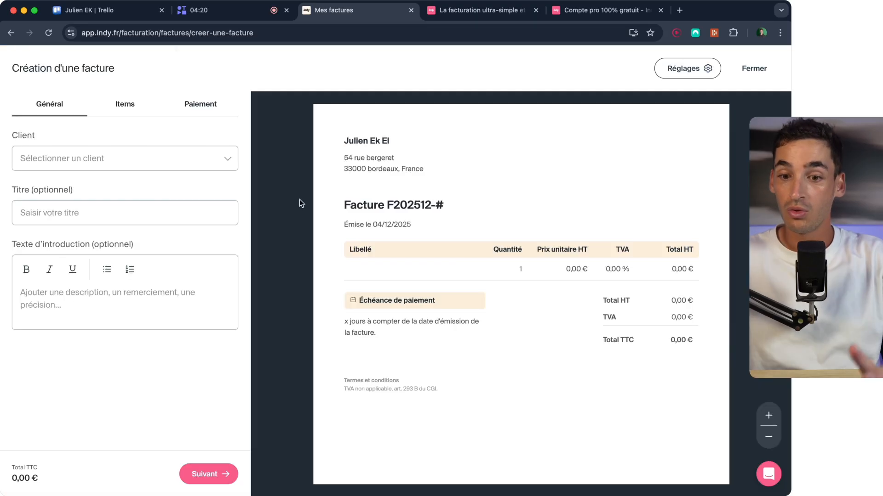
Try the new client form with the individual and company types, attempt to save it empty, and close it
left_click(119, 164)
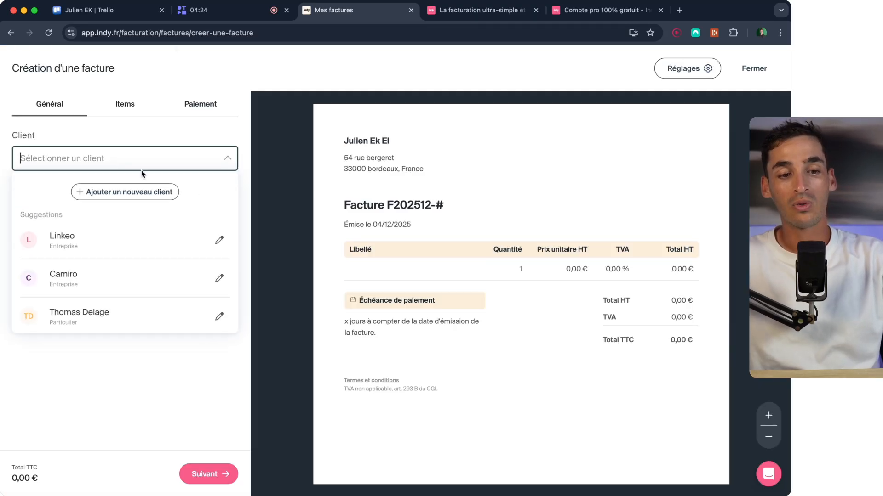
left_click(124, 192)
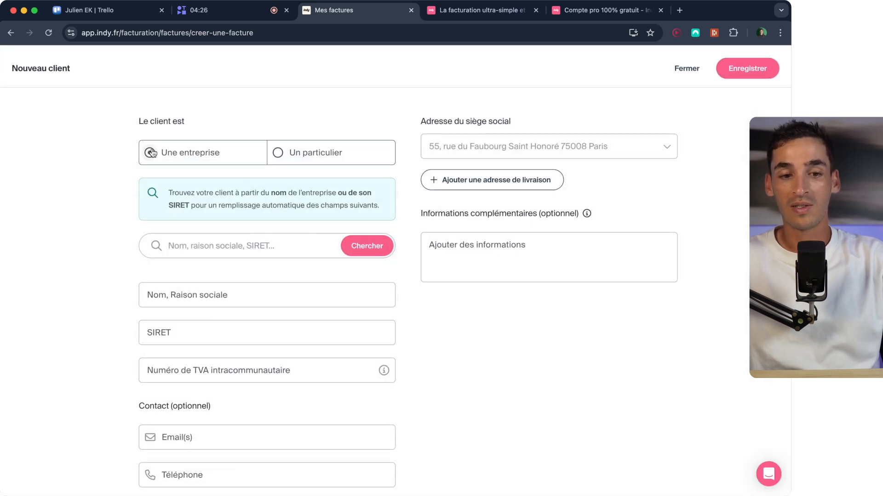
left_click(328, 161)
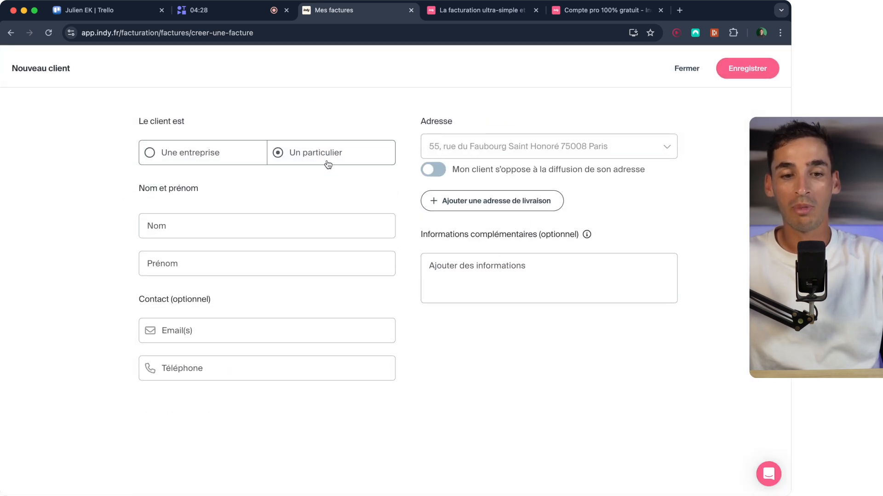
left_click(231, 158)
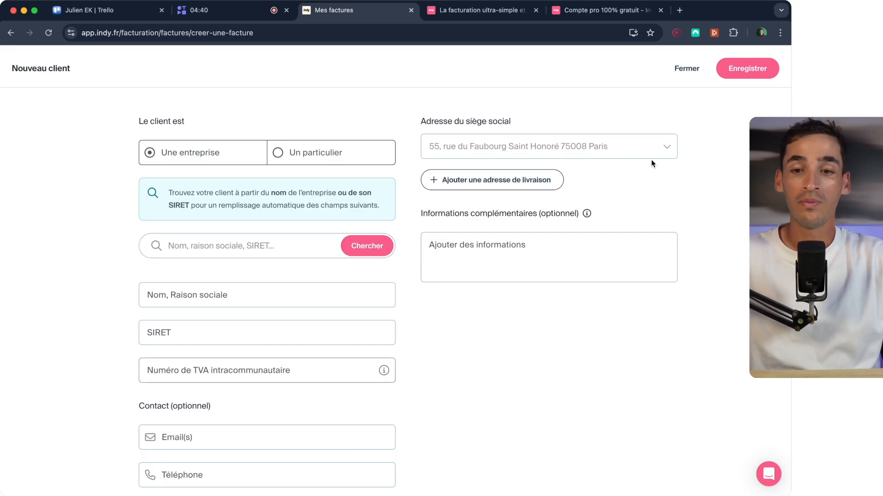
left_click(744, 73)
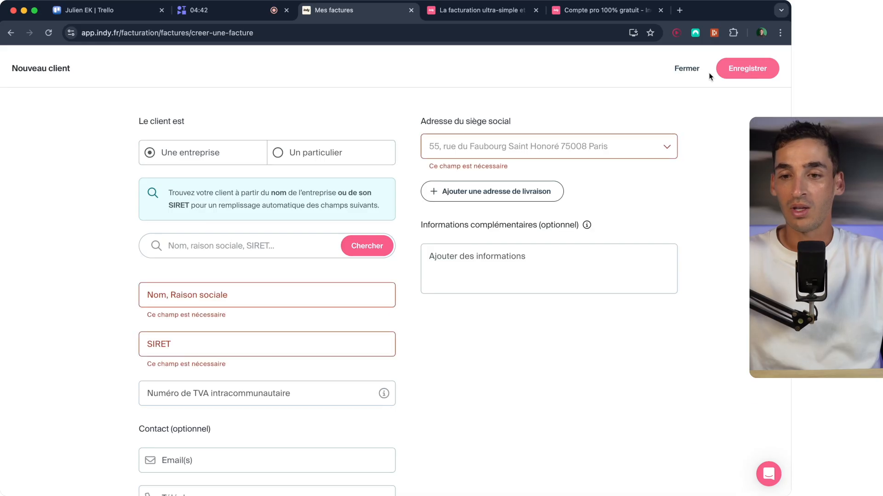
left_click(695, 74)
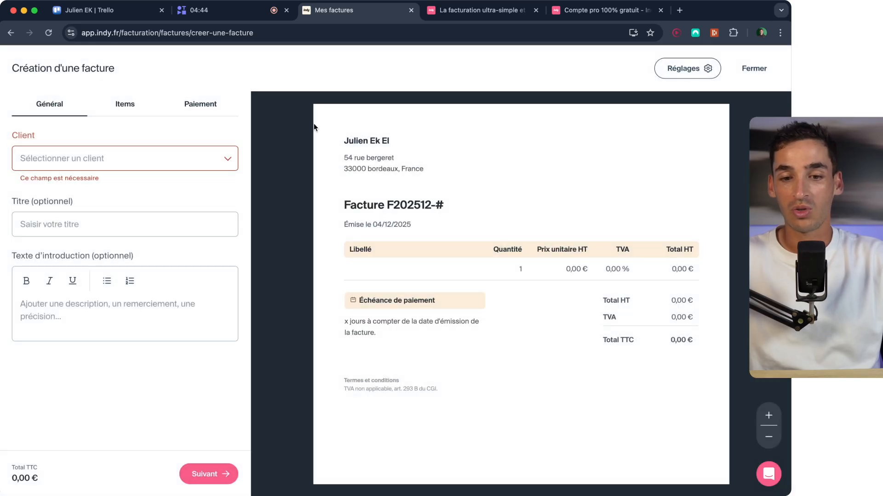
Select the existing company Camiro as the invoice's client and continue to the invoice items
left_click(133, 156)
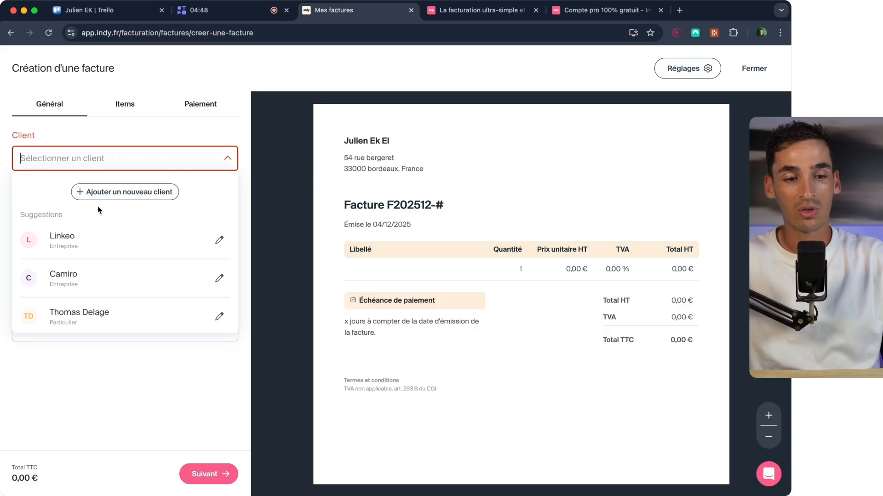
left_click(102, 276)
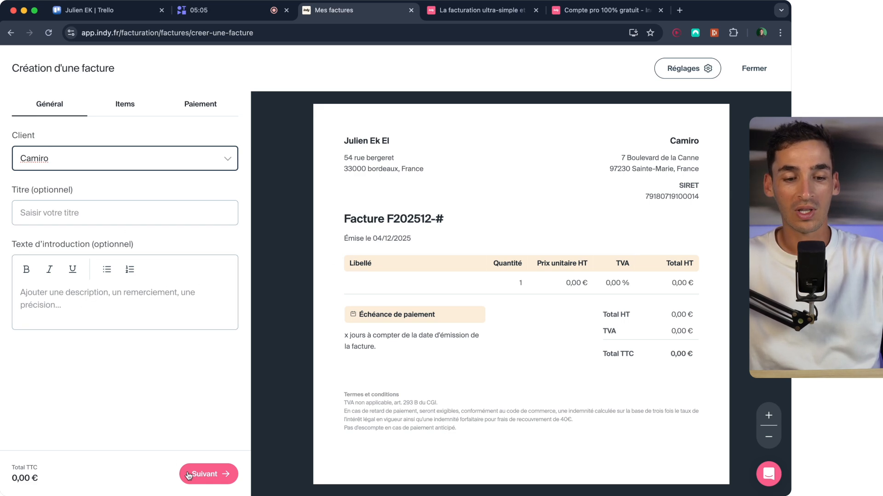
left_click(205, 476)
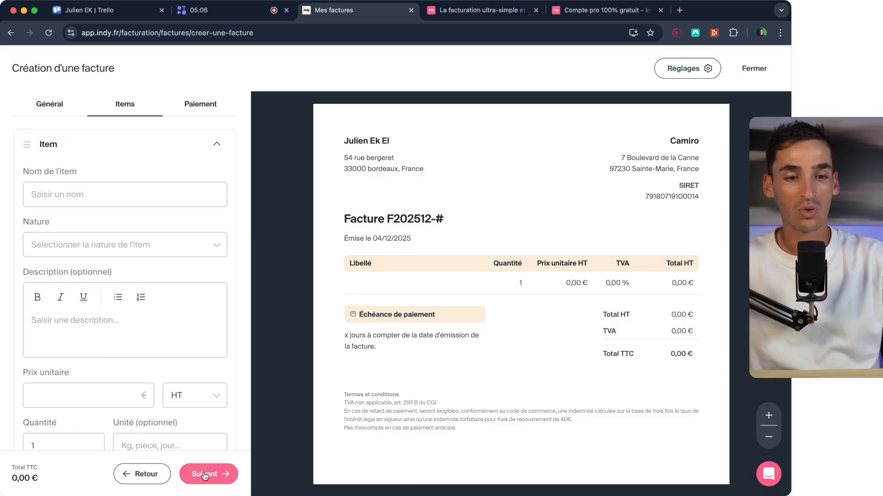
Name the first invoice item "Création d'un logo" and set its nature to Prestation de service
left_click(112, 194)
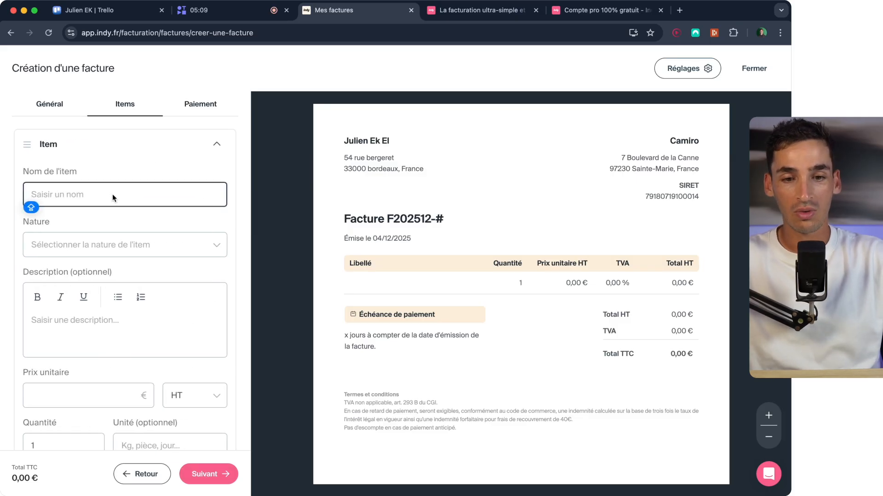
type("C")
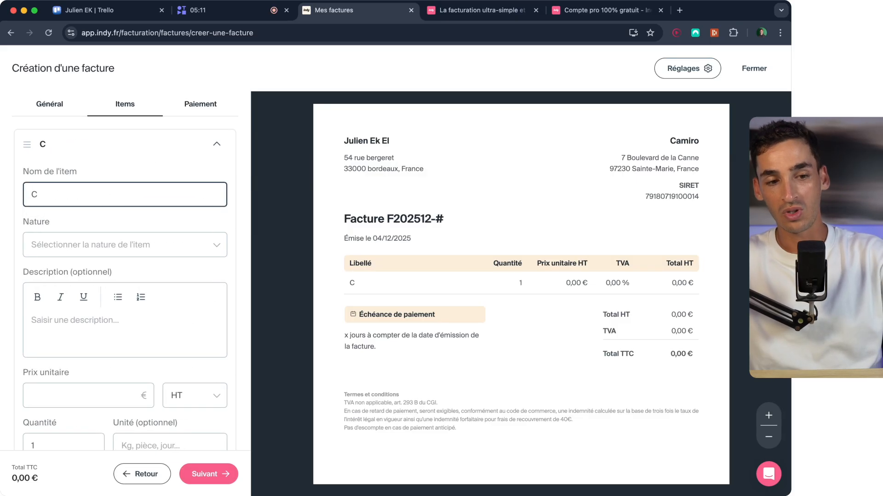
type("réation ")
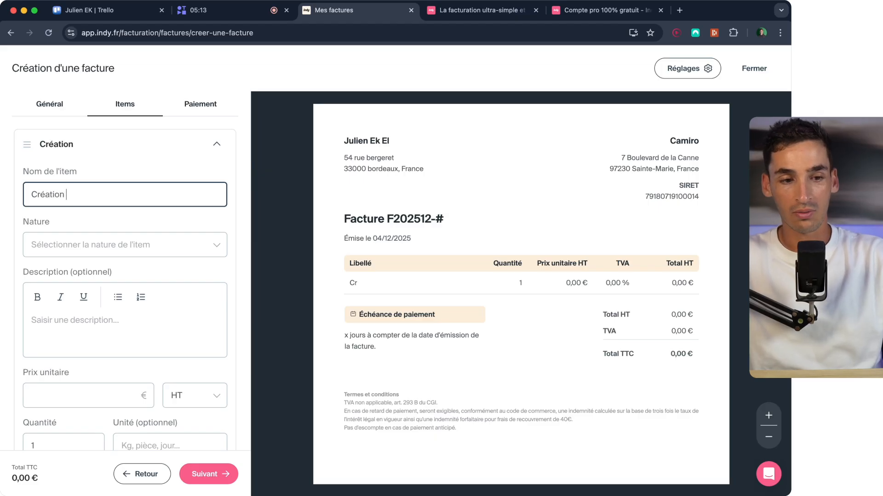
type("d'un logo")
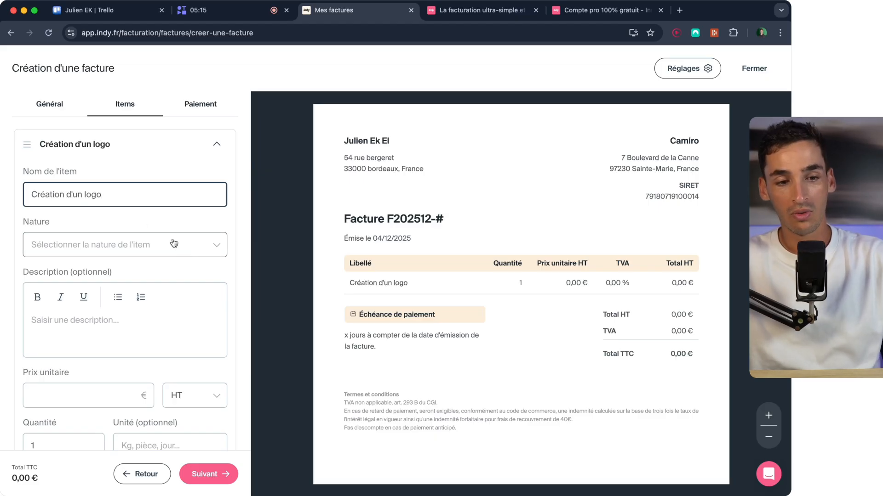
left_click(184, 253)
left_click(130, 281)
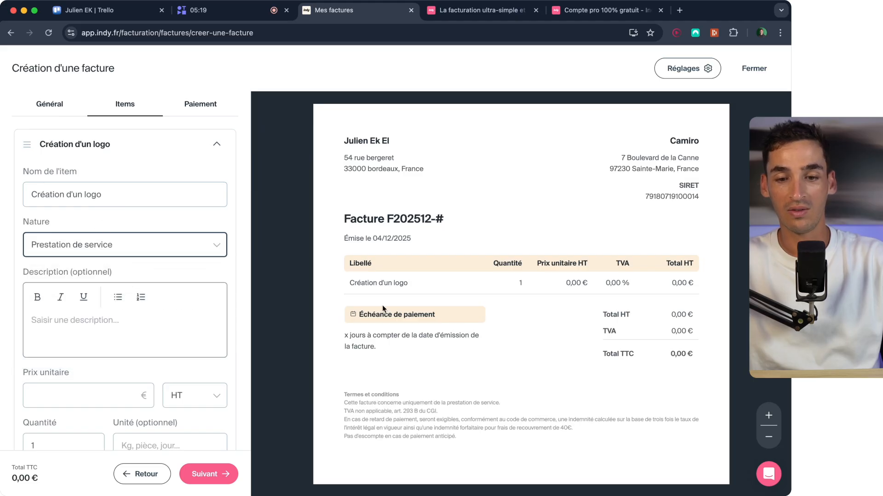
triple_click(371, 283)
left_click_drag(500, 403, 449, 401)
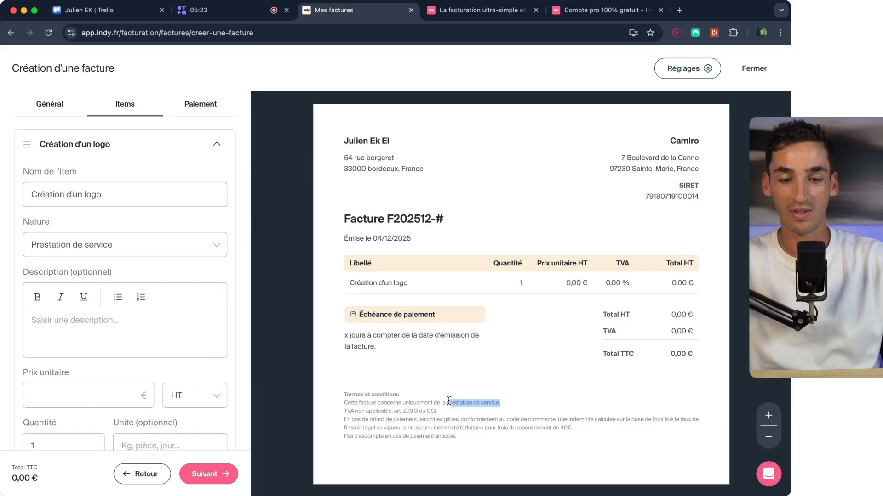
left_click(449, 401)
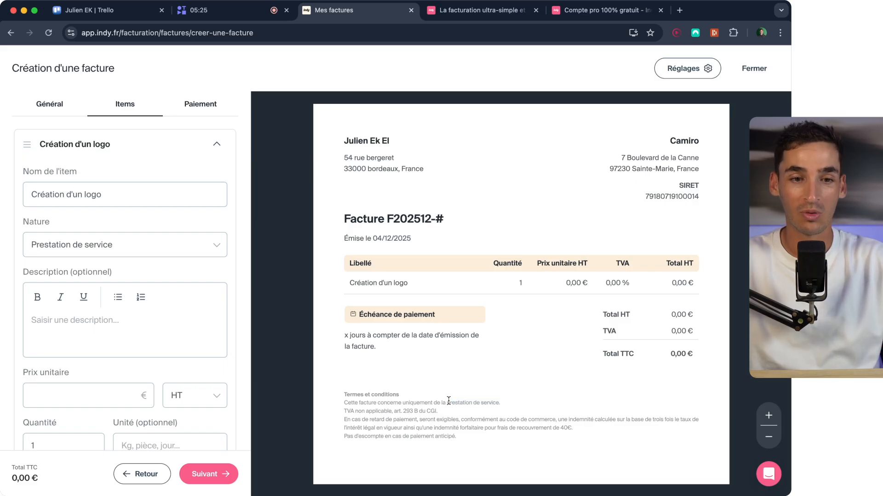
Fill in the item's description as a bulleted list reading "3 propositions" and "2 retouches gratuites"
scroll(134, 359, "down", 3)
left_click(106, 265)
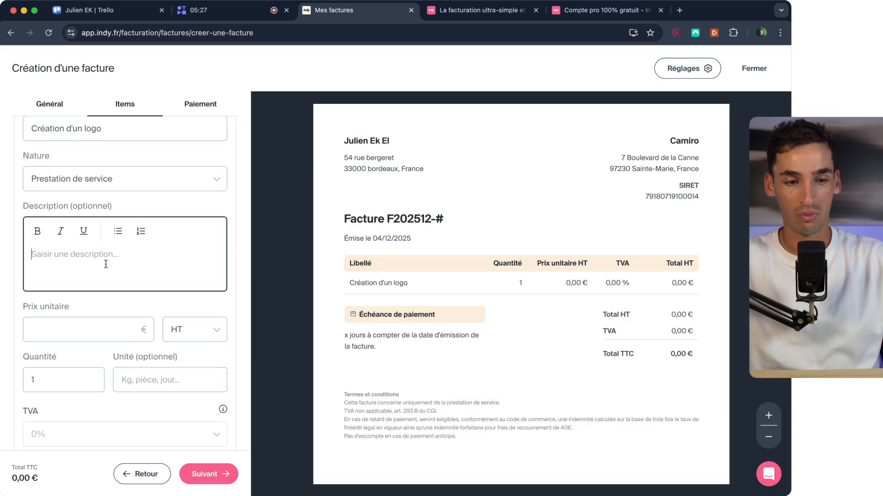
type("- 3 prop")
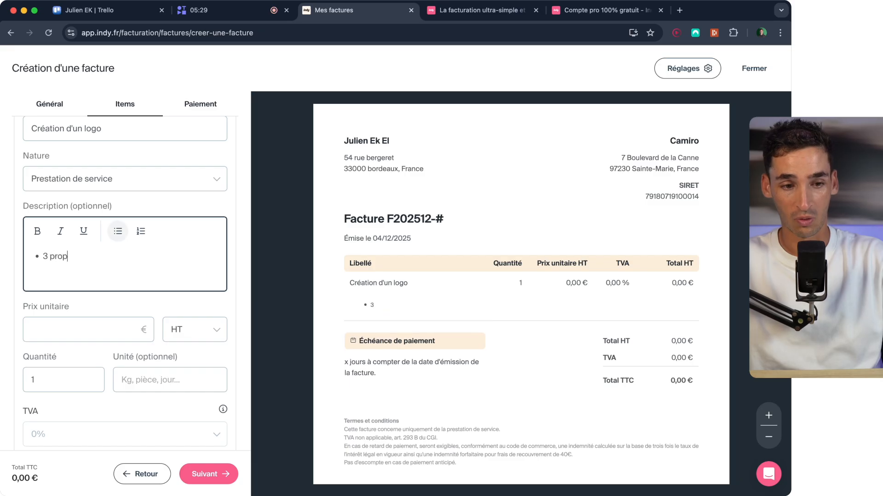
type("ositions")
key("Return")
type("2 r")
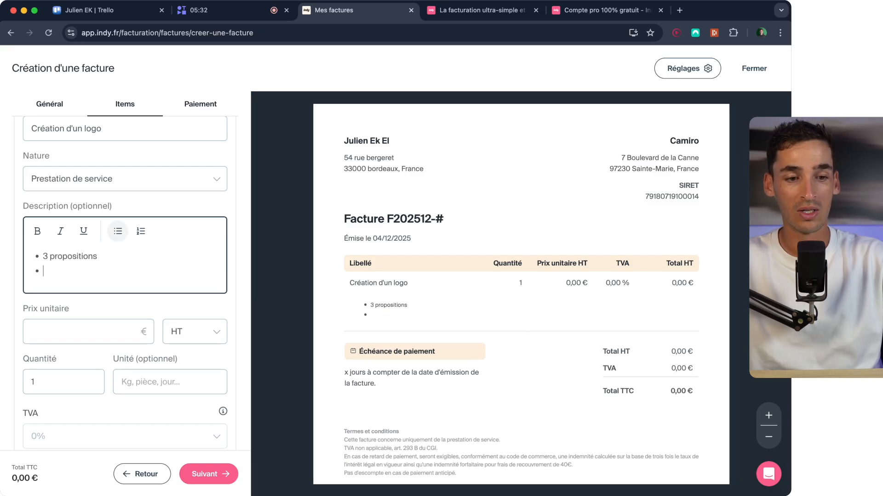
type("etouches gratuites")
Set the logo item's unit price to 450 €
scroll(92, 301, "down", 2)
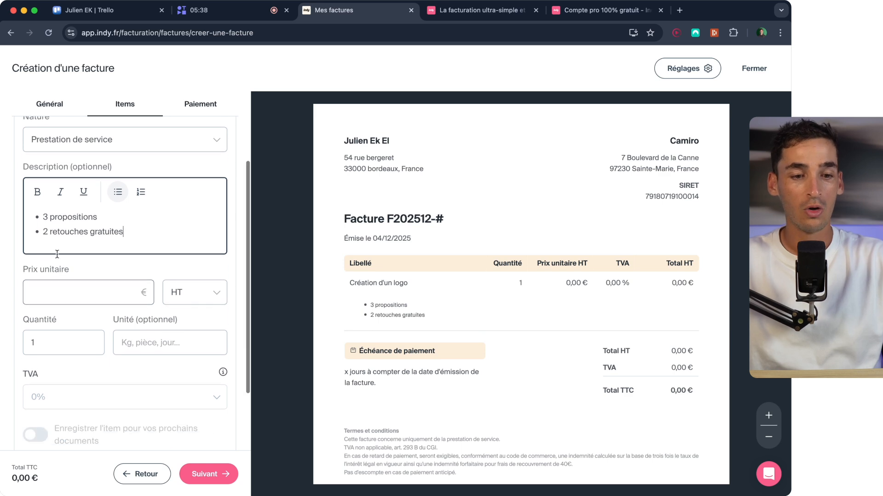
scroll(92, 300, "up", 4)
left_click(73, 399)
type("450")
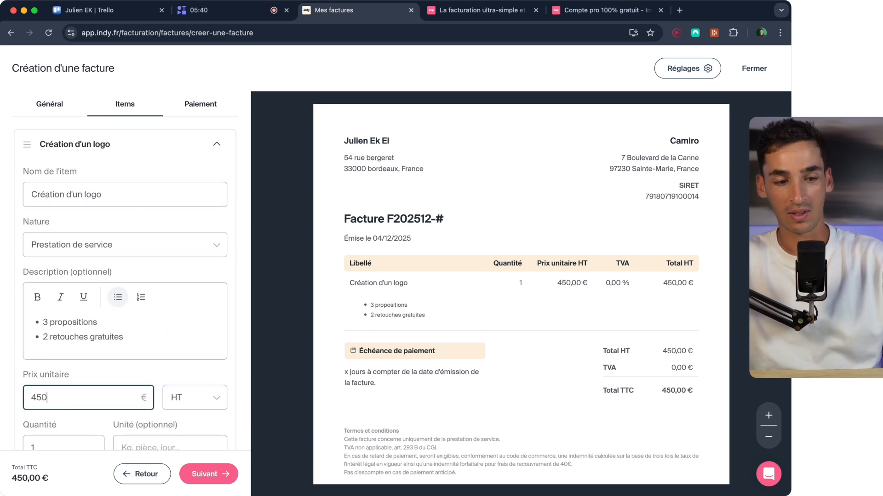
Try a 10% discount on the logo item, switch its unit to euros, and remove the discount
scroll(180, 321, "down", 4)
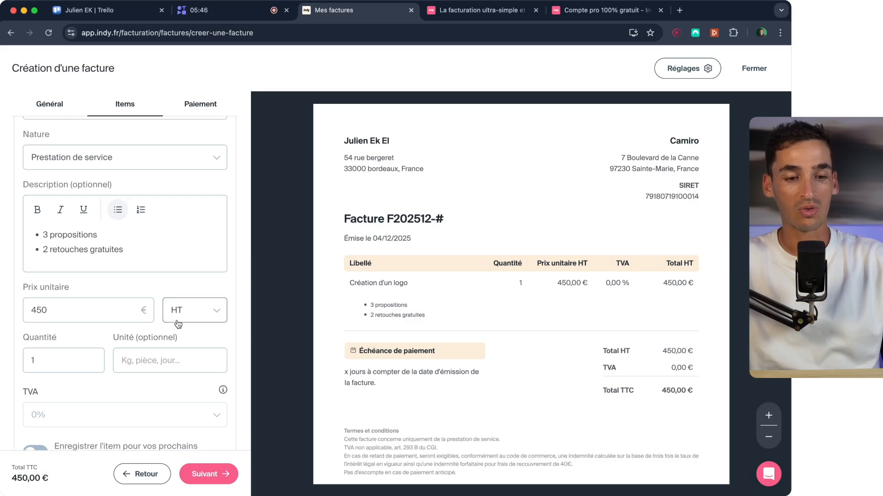
scroll(179, 321, "down", 4)
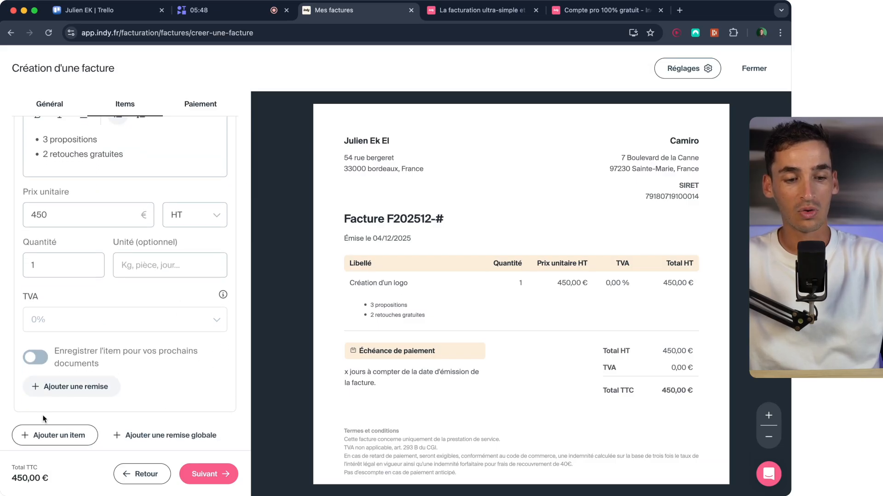
left_click(65, 390)
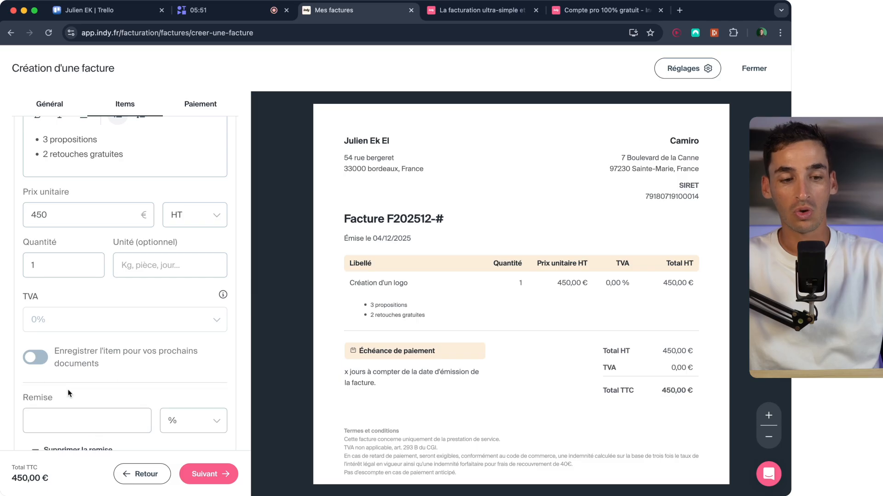
scroll(78, 391, "down", 2)
left_click(79, 368)
type("10")
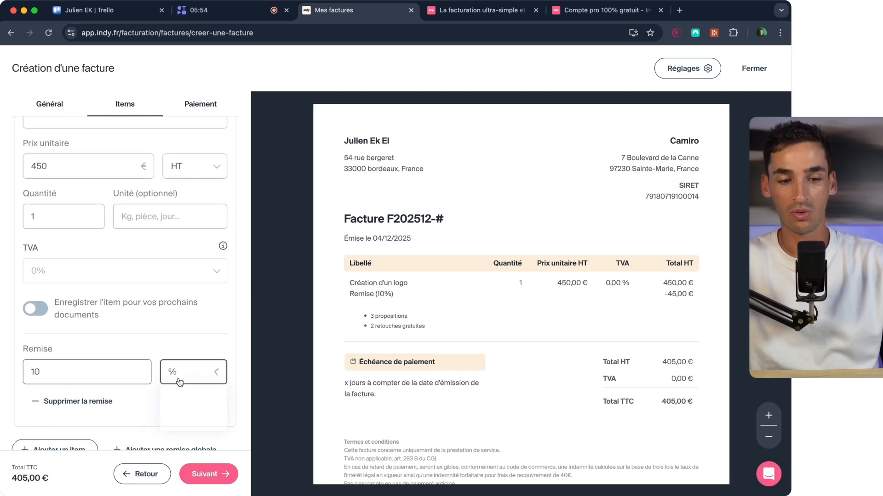
left_click(178, 379)
left_click(194, 425)
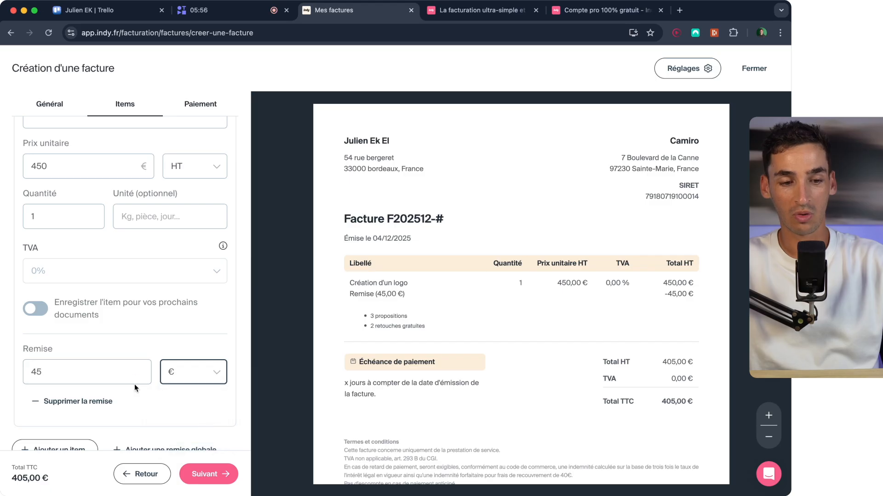
left_click(93, 402)
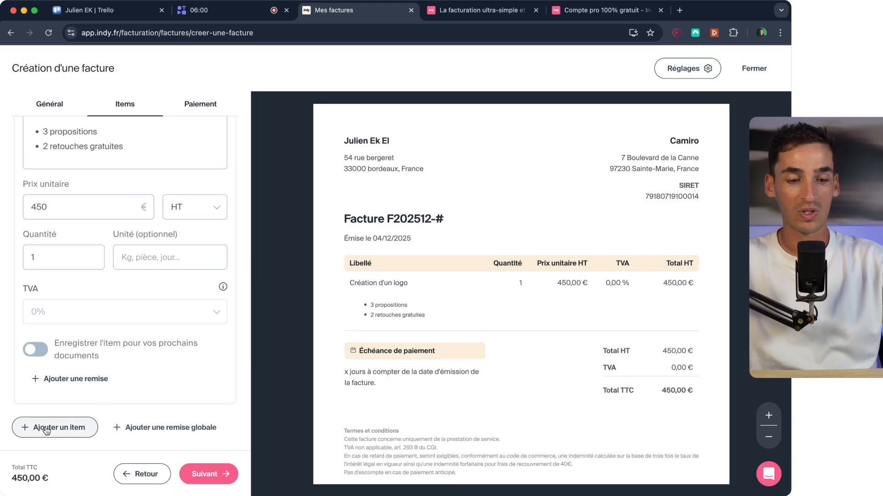
Proceed to the invoice's payment settings, set the payment term to "30 jours après réception", and highlight the resulting due-date text in the preview
left_click(205, 477)
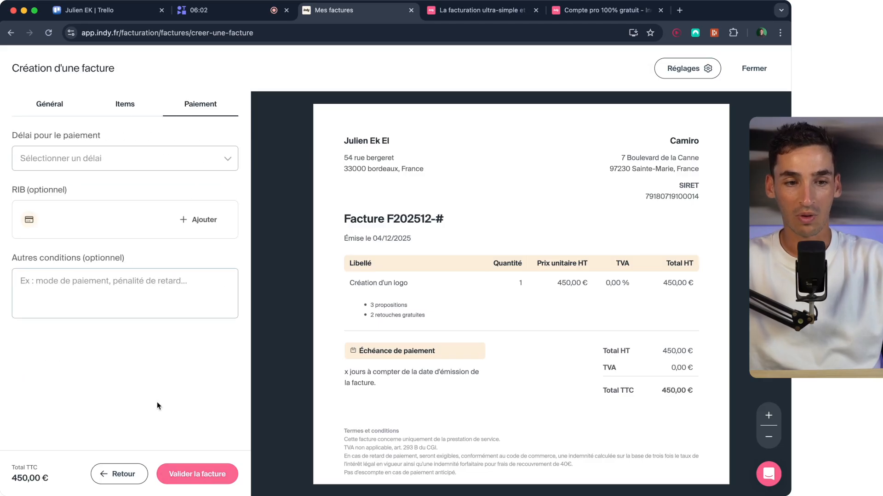
left_click(169, 160)
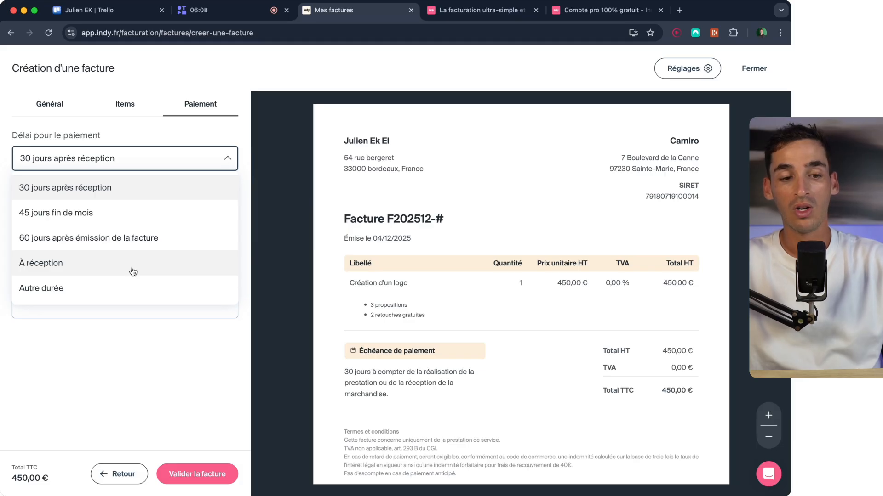
left_click(134, 187)
triple_click(365, 378)
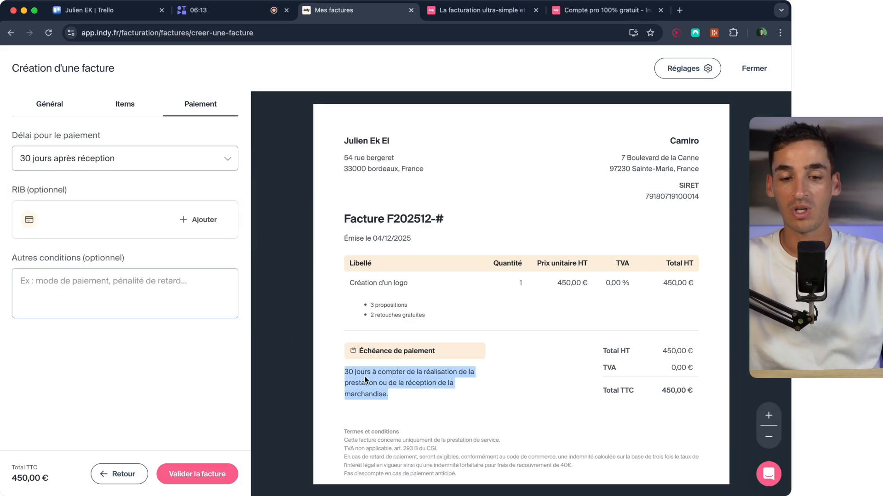
left_click(69, 387)
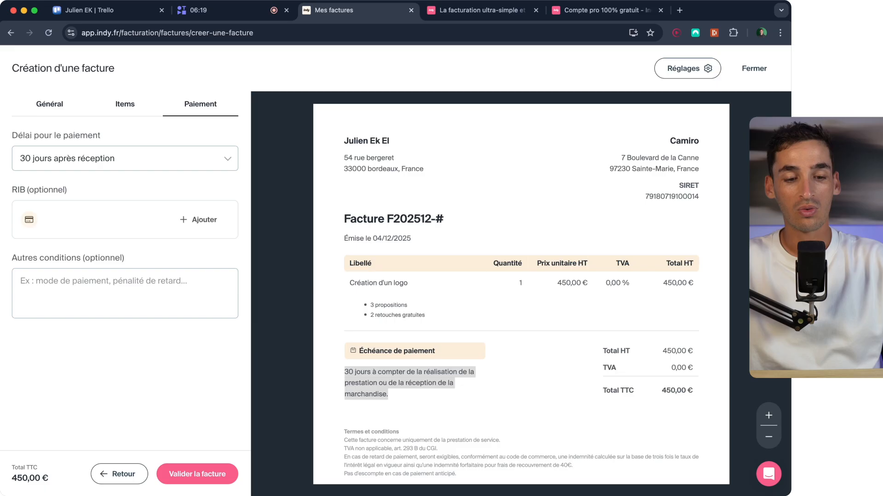
Open the invoice's validation summary, dismiss it without validating, and close the invoice by saving it as a draft
left_click(207, 480)
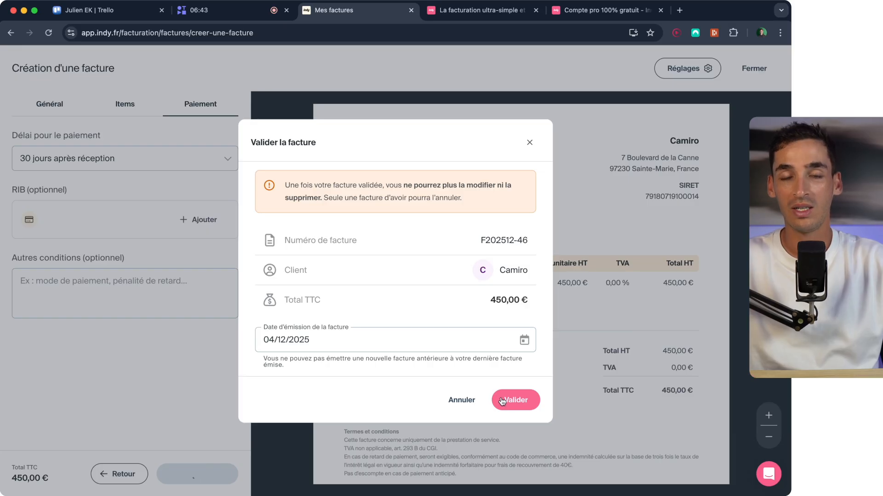
left_click(531, 141)
left_click(753, 69)
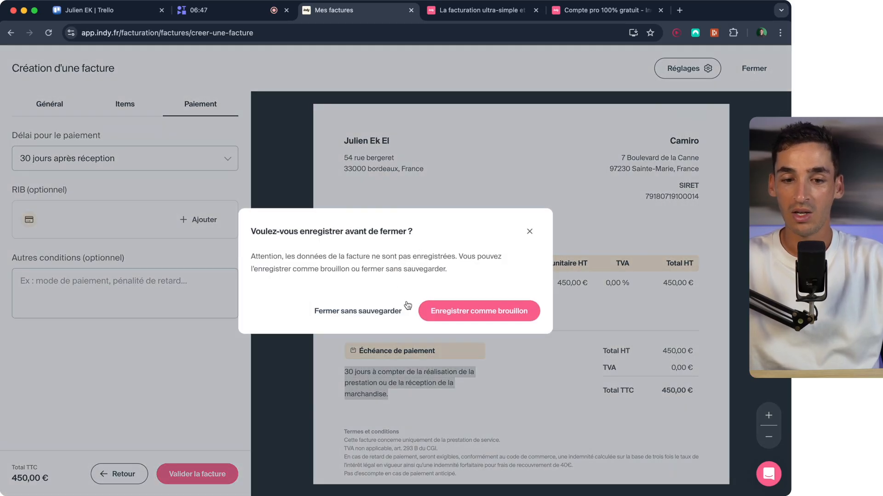
left_click(451, 310)
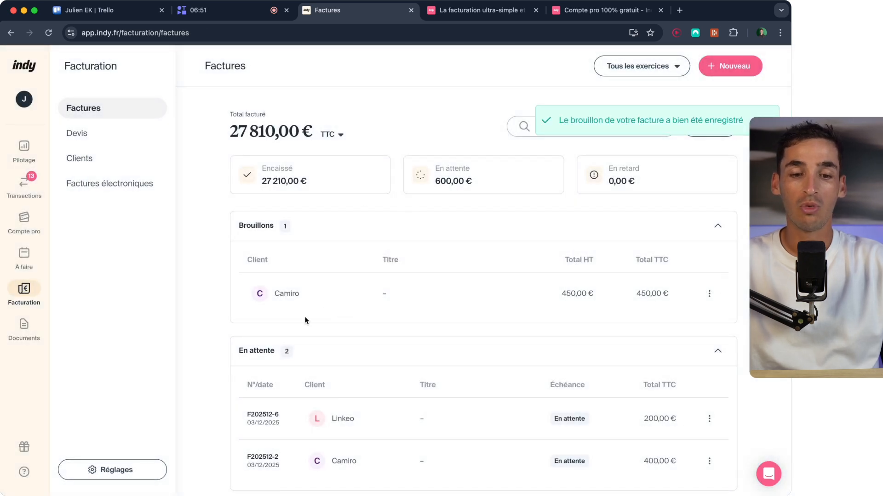
Delete the 450 € Camiro invoice from the drafts
left_click(708, 297)
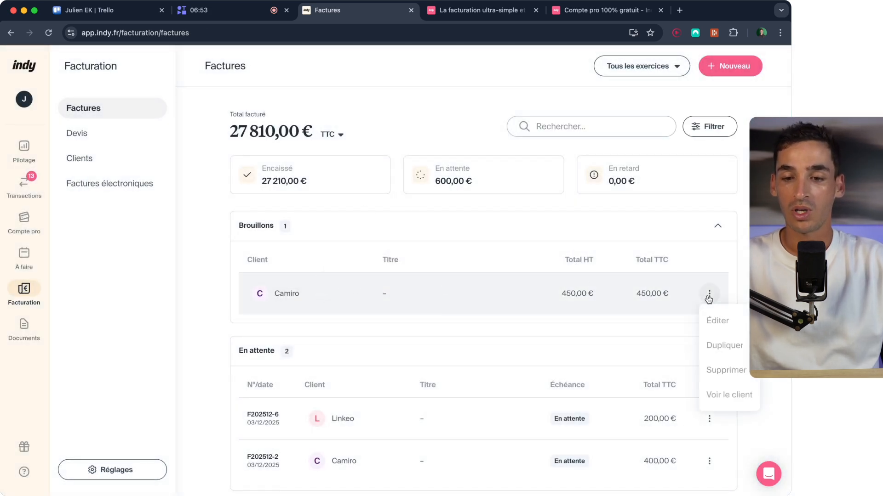
left_click(723, 370)
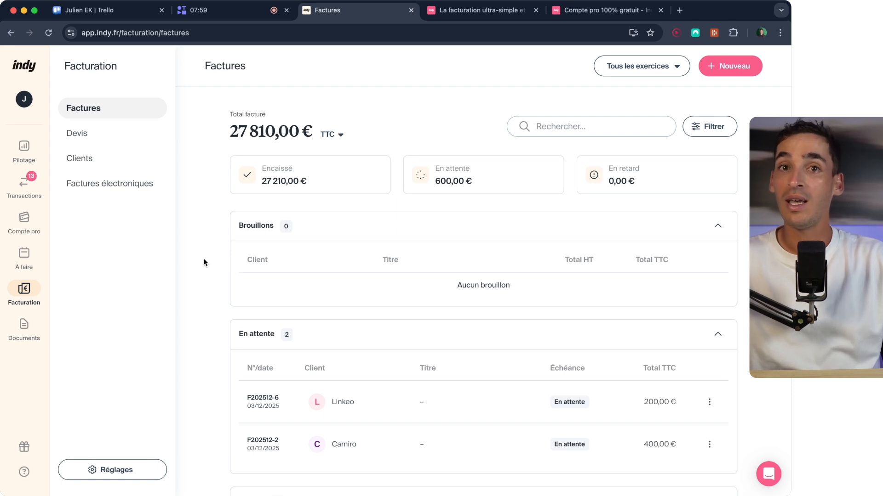
Switch to the already open web page presenting Indy's free Compte pro
left_click(598, 10)
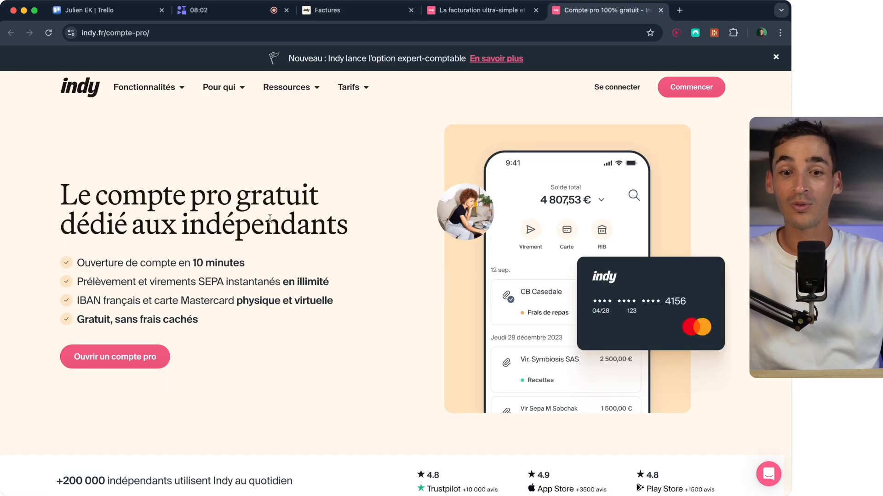